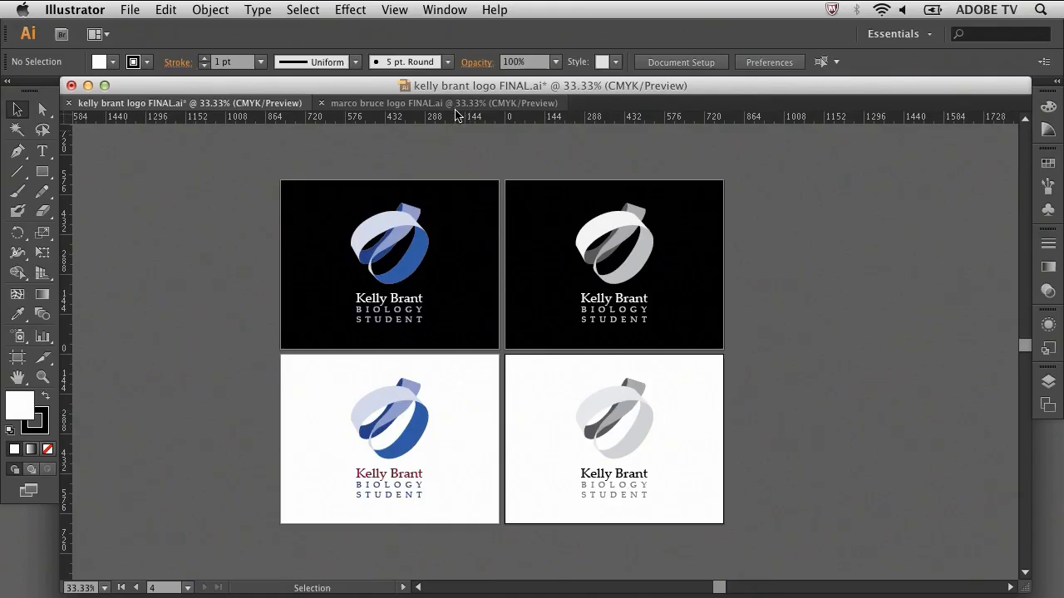
Compare the biology student's and photographer's FINAL.ai logo documents, ending on the photographer's
left_click(416, 103)
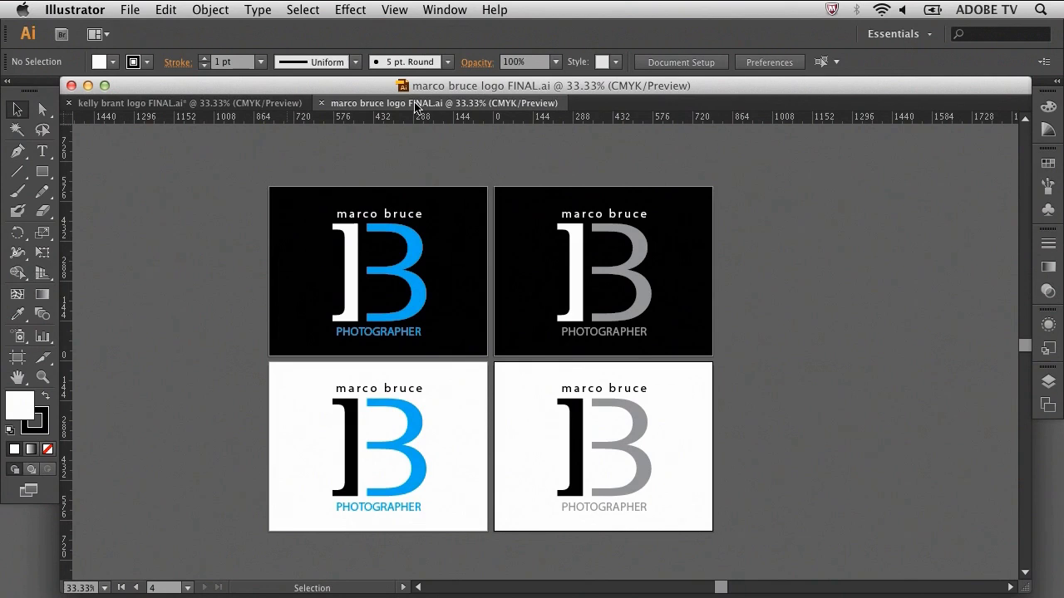
left_click(239, 104)
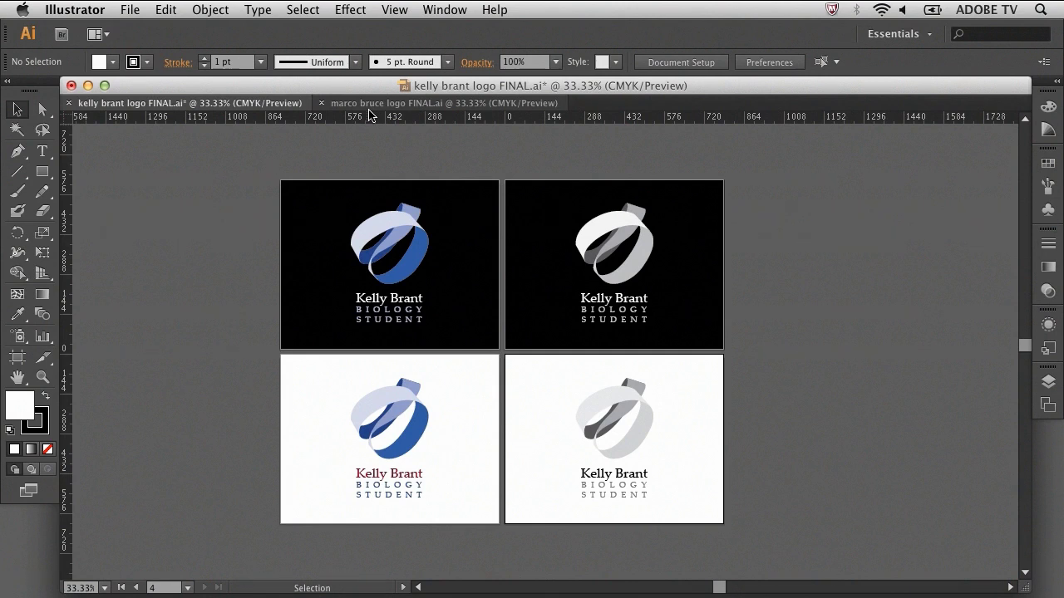
left_click(369, 105)
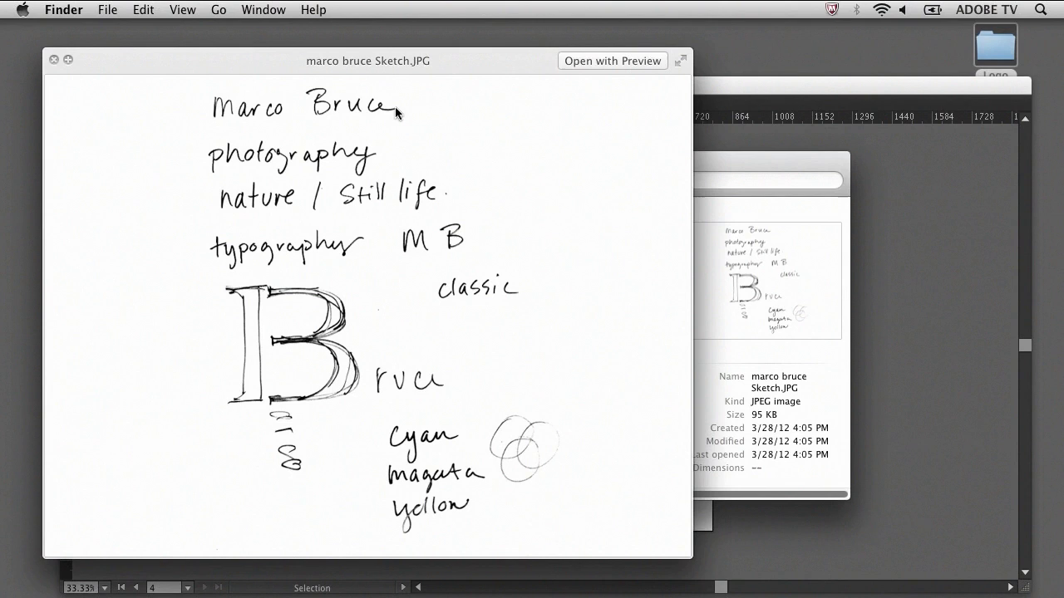
Preview the biology student's brainstorming sketch, then the infinite_ribbon.jpg reference photo
key("Down")
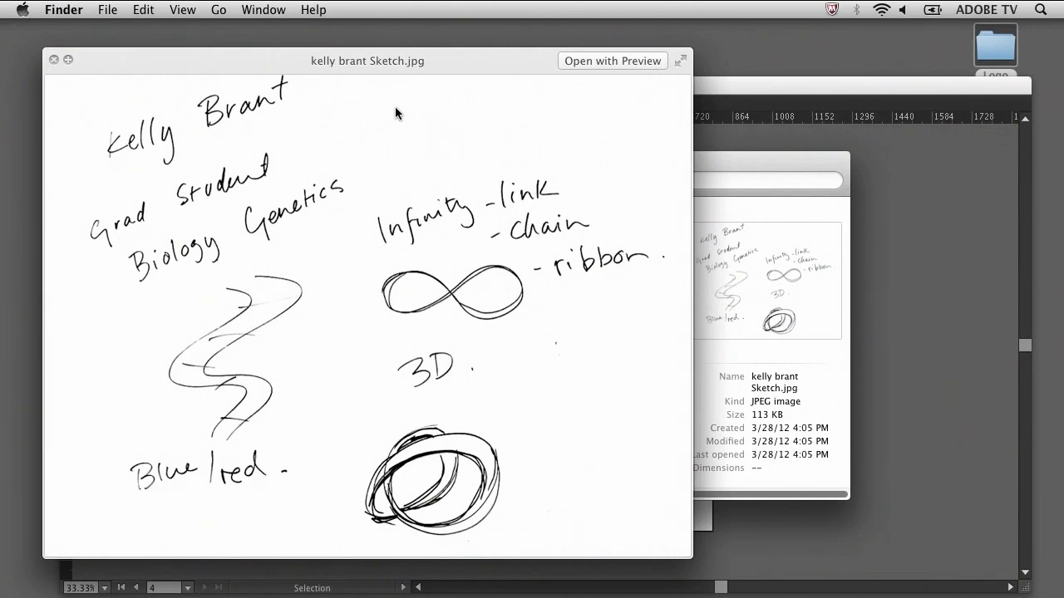
key("Up")
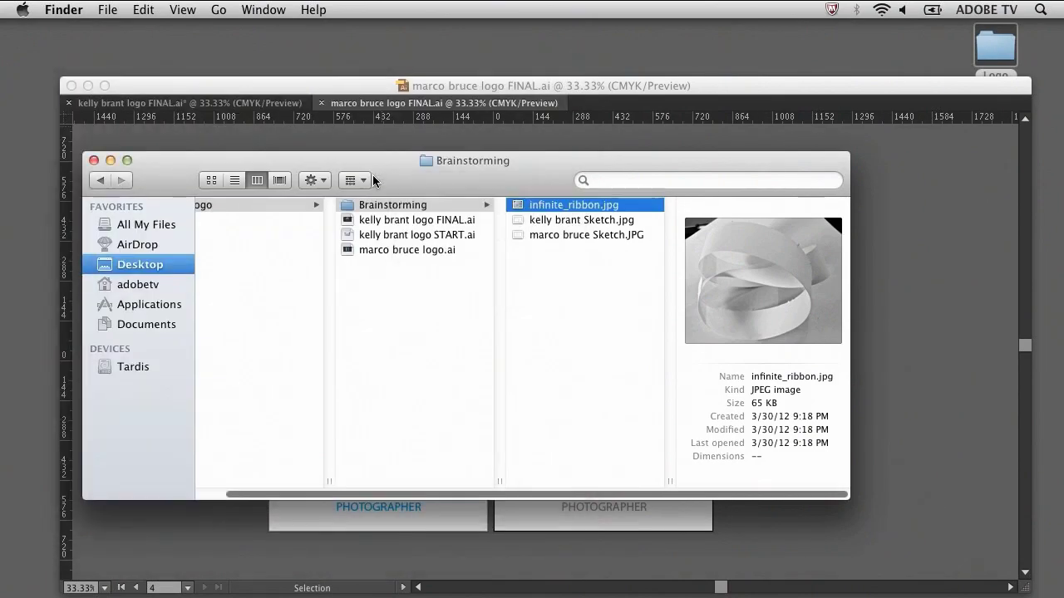
Open the biology student's logo START.ai file from Finder into Illustrator
double_click(413, 235)
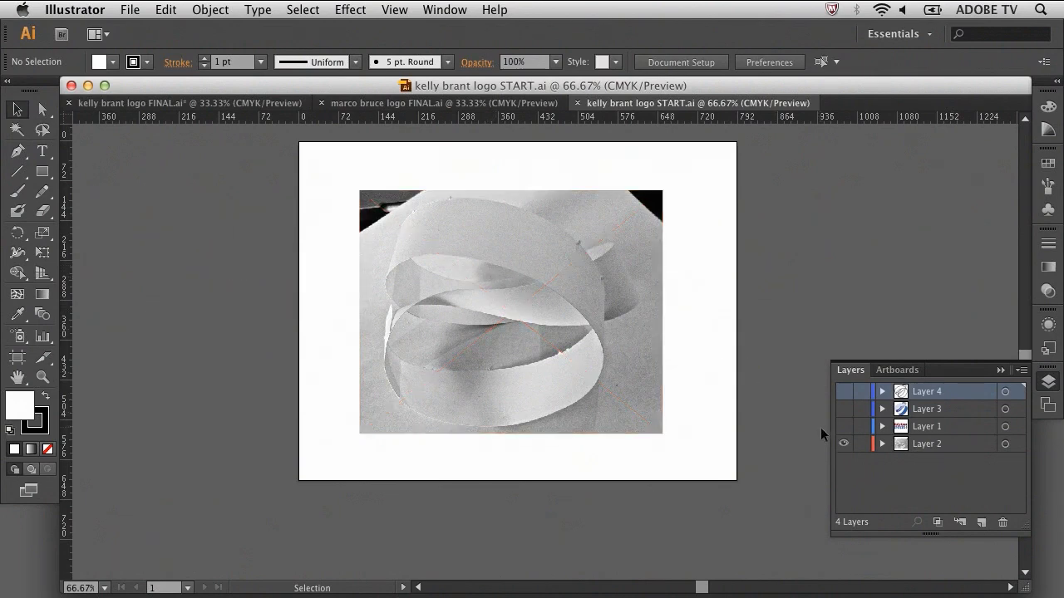
On a new Layer 5, pen-trace the ribbon photo's top band as a closed curved shape
left_click(982, 523)
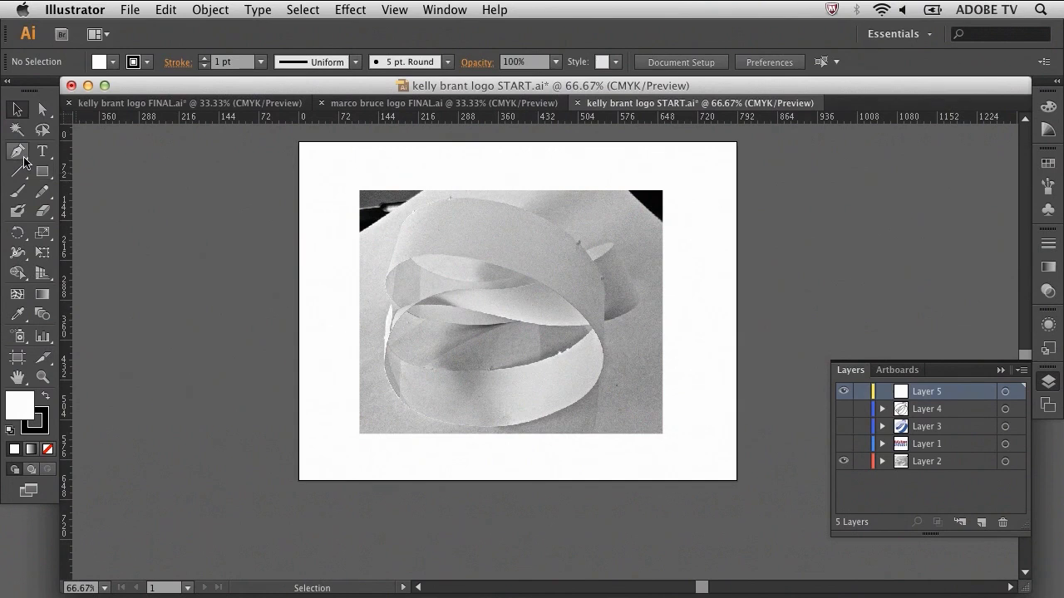
left_click(20, 155)
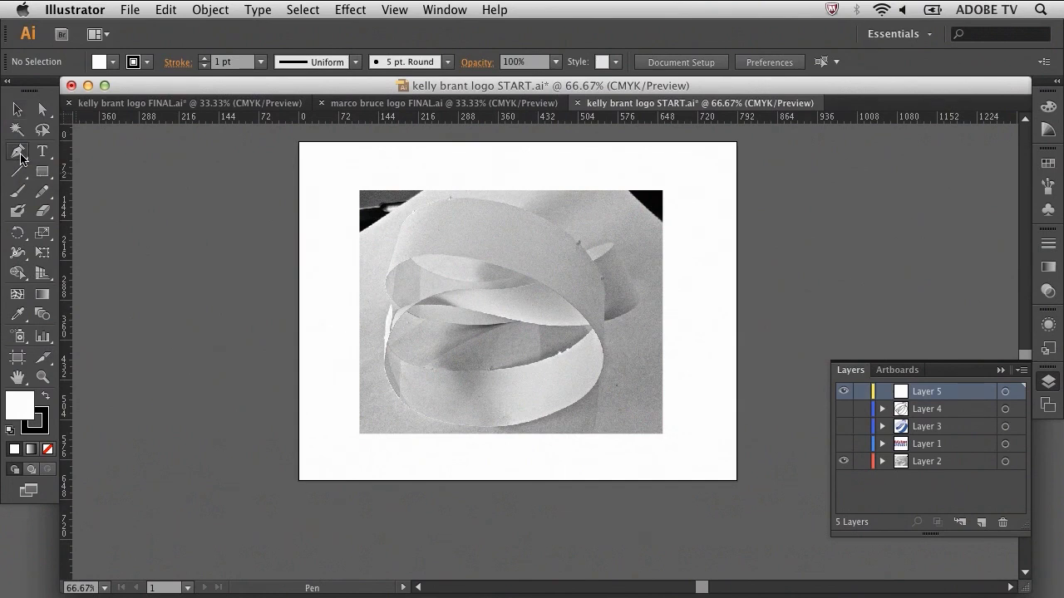
left_click(403, 224)
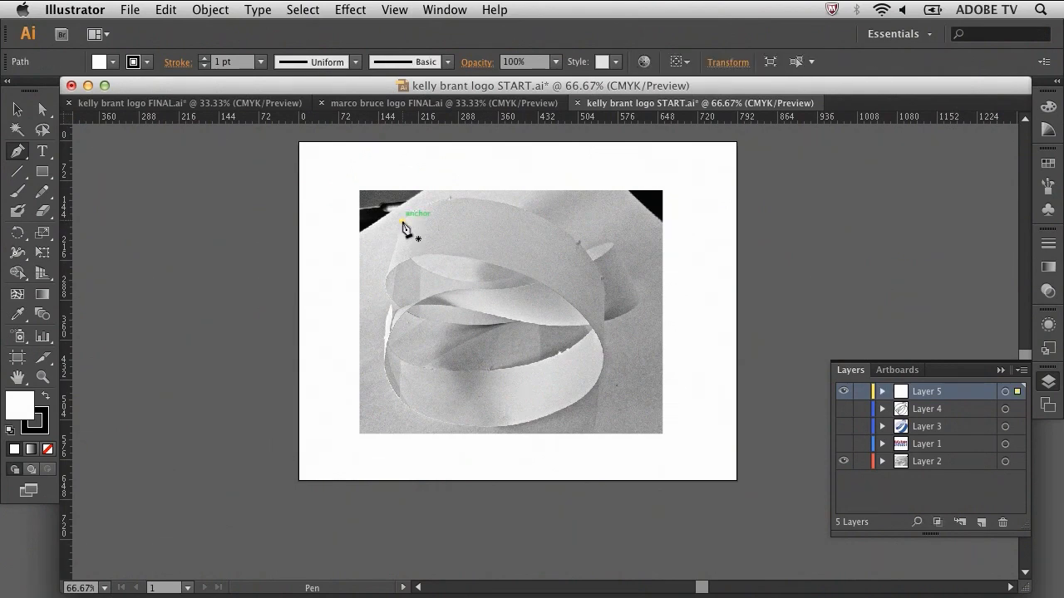
left_click(386, 277)
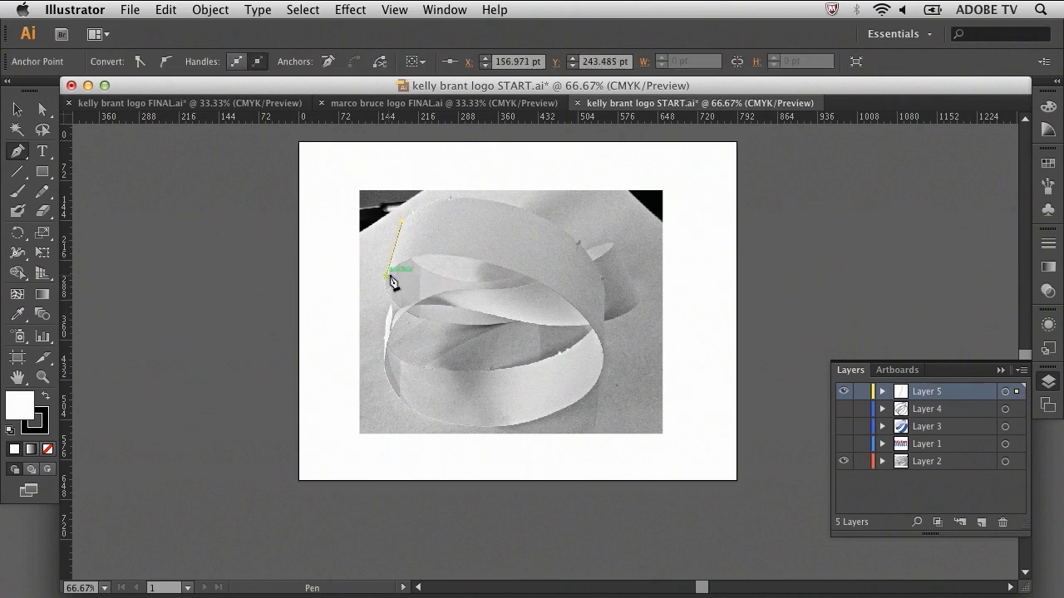
left_click_drag(439, 250, 469, 260)
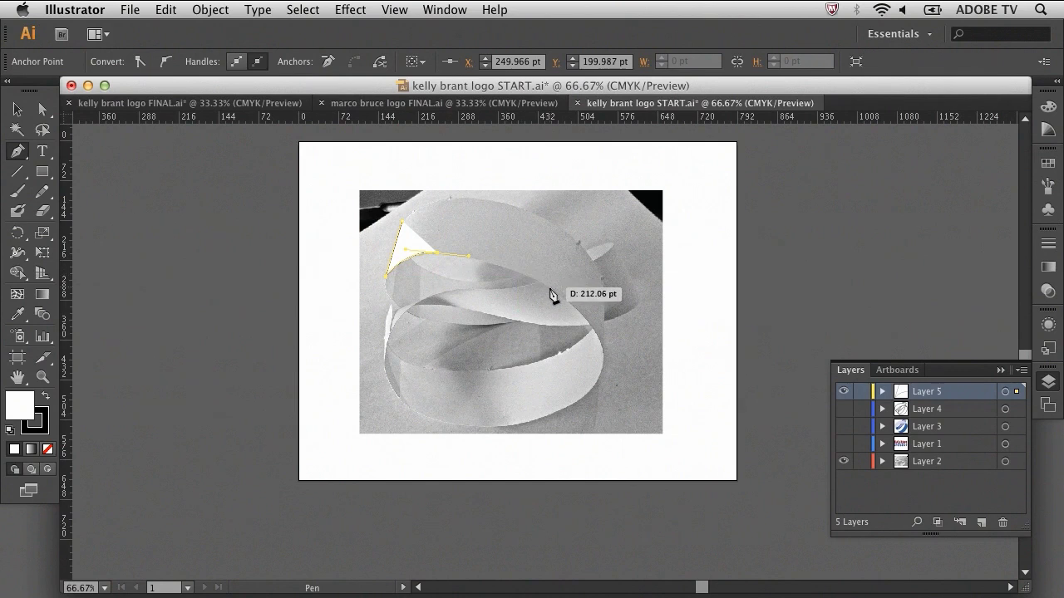
left_click_drag(551, 290, 577, 314)
left_click(601, 350)
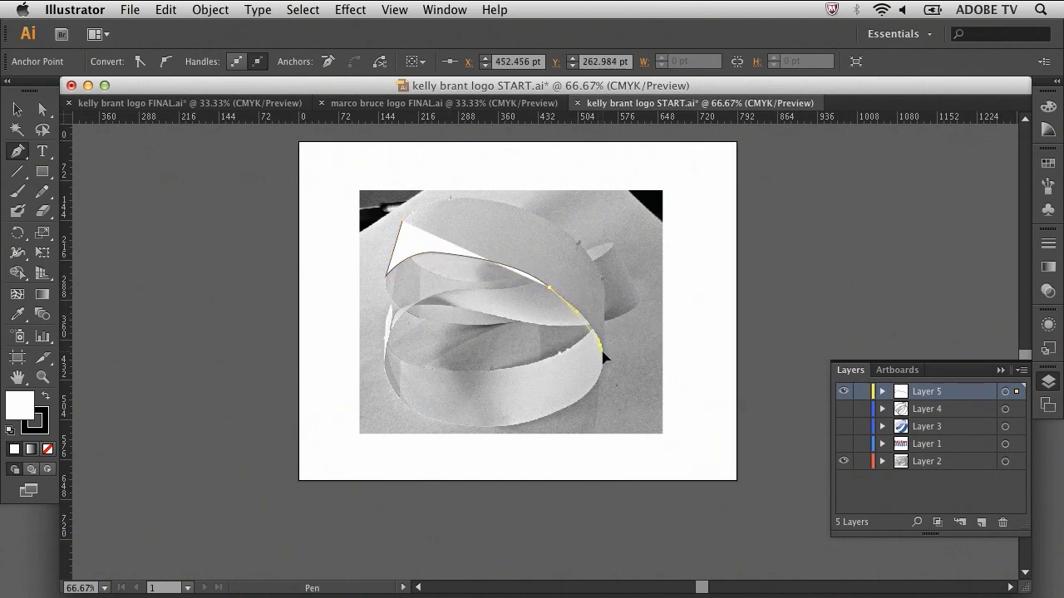
left_click_drag(532, 214, 402, 226)
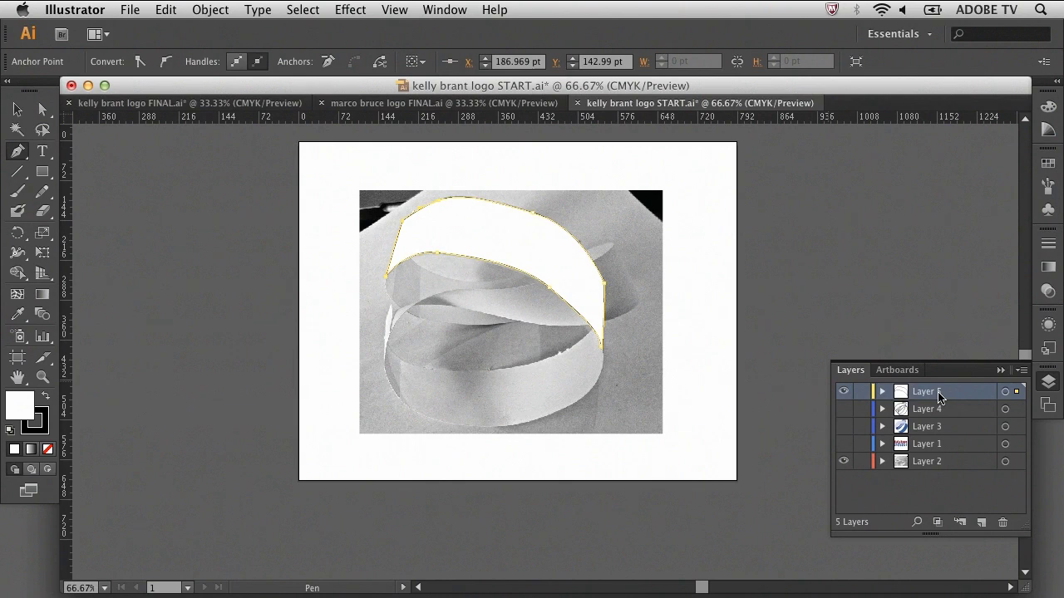
Adjust the traced band's upper curve with Direct Selection to fit the ribbon
left_click(43, 111)
left_click(43, 112)
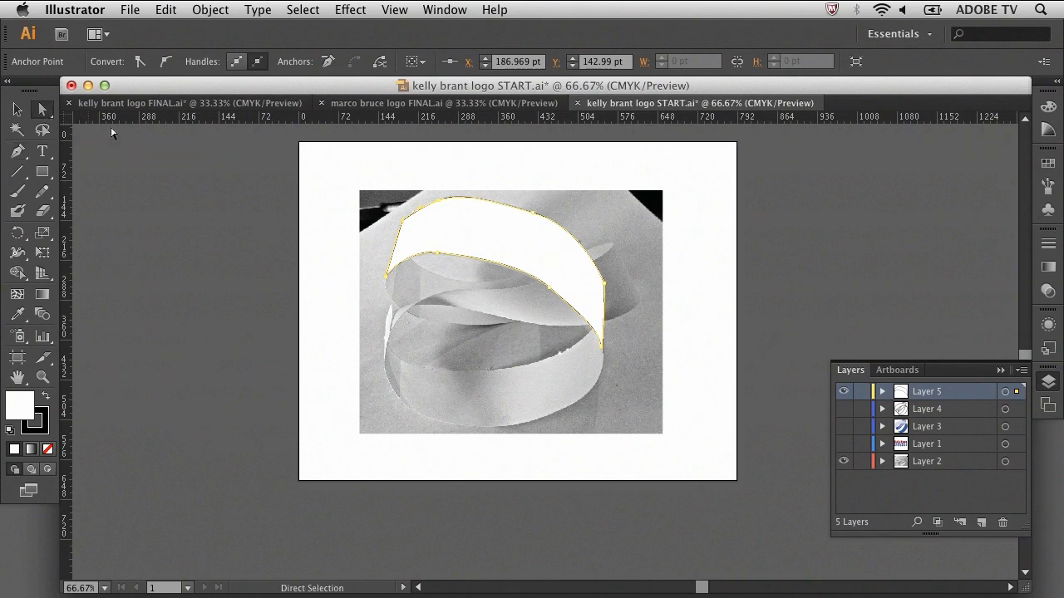
mouse_move(532, 216)
left_mouse_down()
mouse_move(529, 230)
mouse_move(539, 214)
left_mouse_up()
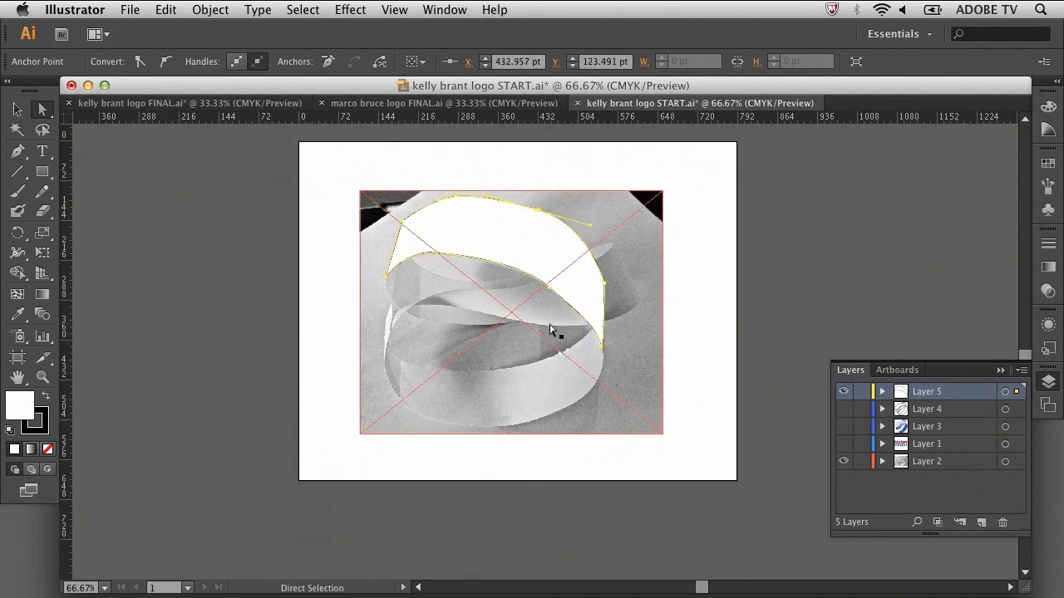
Hide Layer 2's photo and Layer 5's tracing, and show Layer 4's ribbon outline
left_click(844, 461)
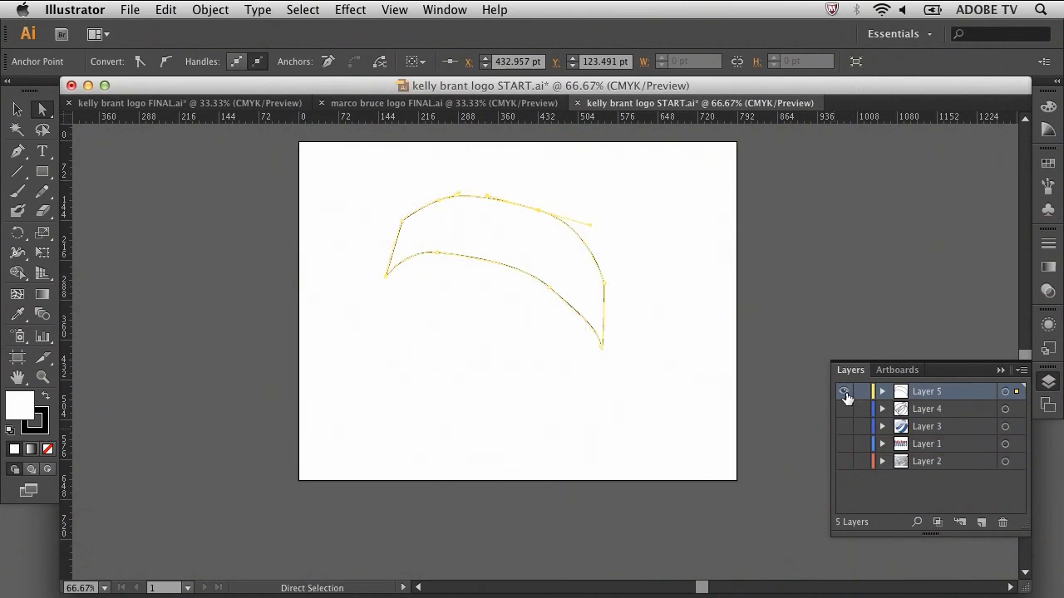
left_click(846, 397)
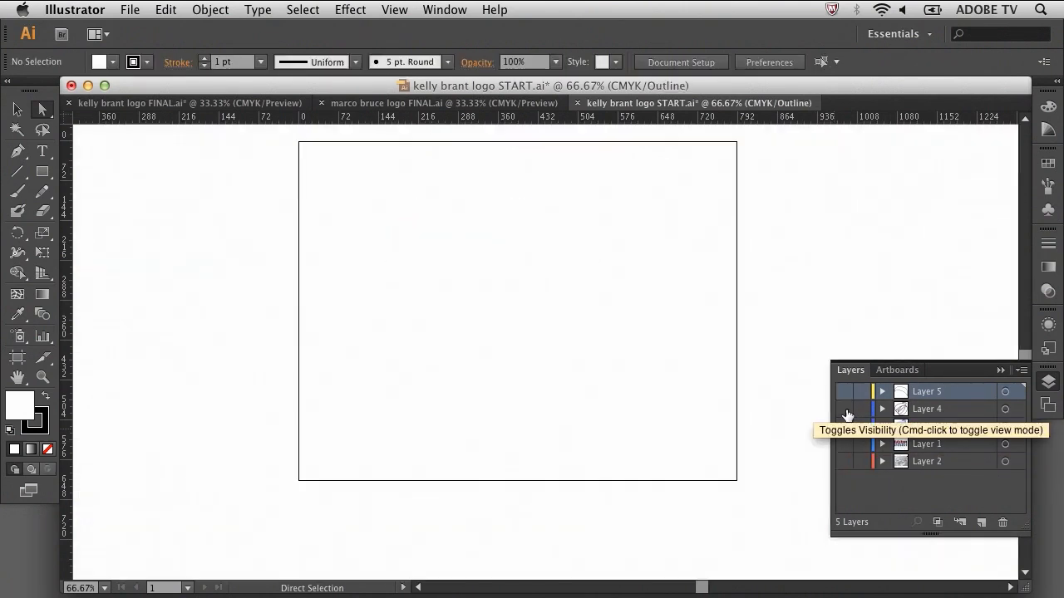
left_click(846, 410)
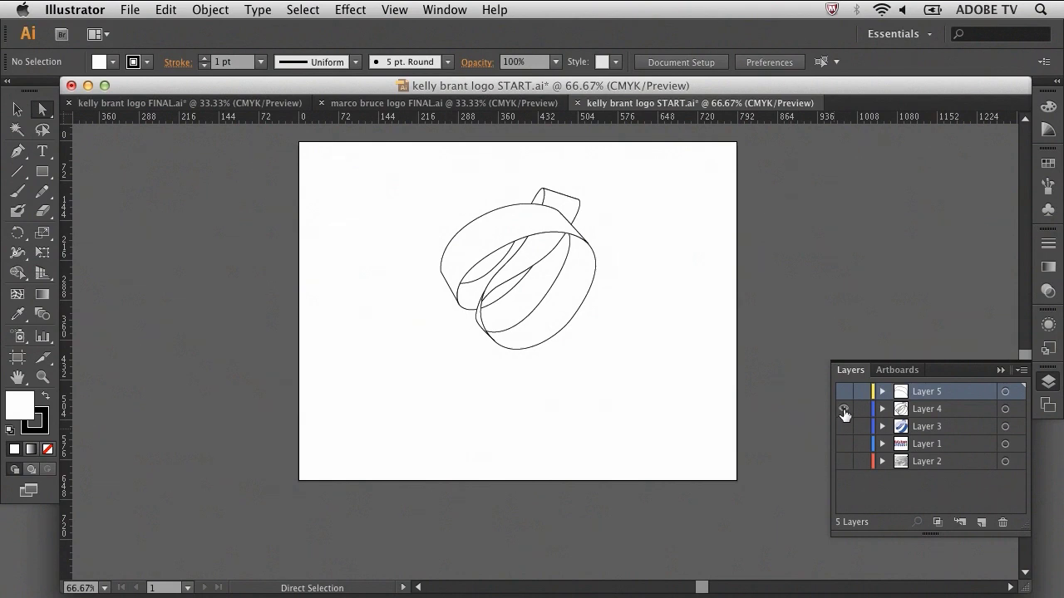
On a new Layer 6, type the client's name over 'BIOLOGY STUDENT' below the ribbon, then select it
left_click(42, 153)
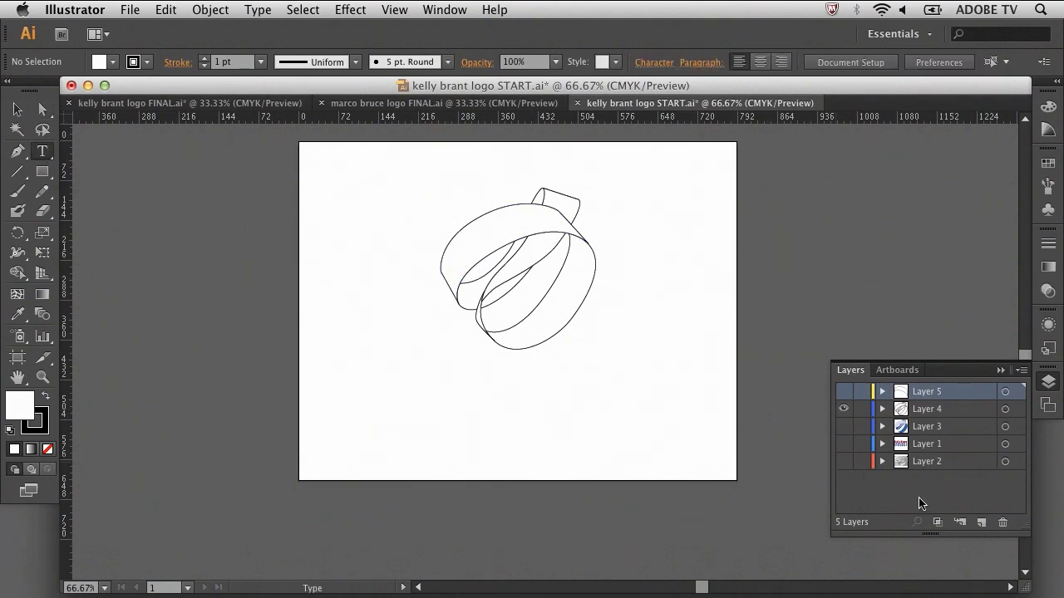
left_click(983, 522)
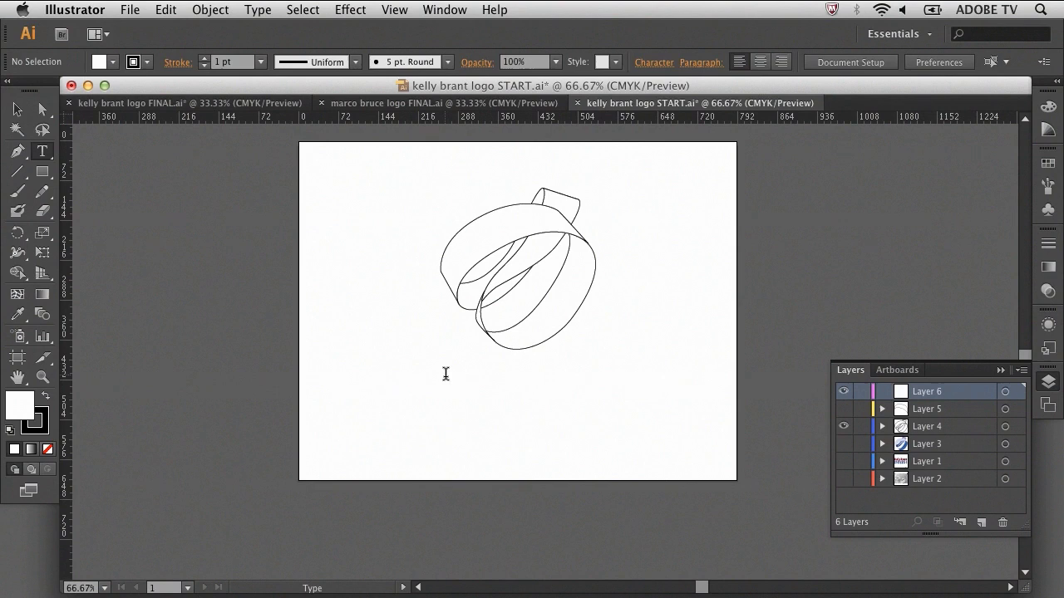
left_click(445, 376)
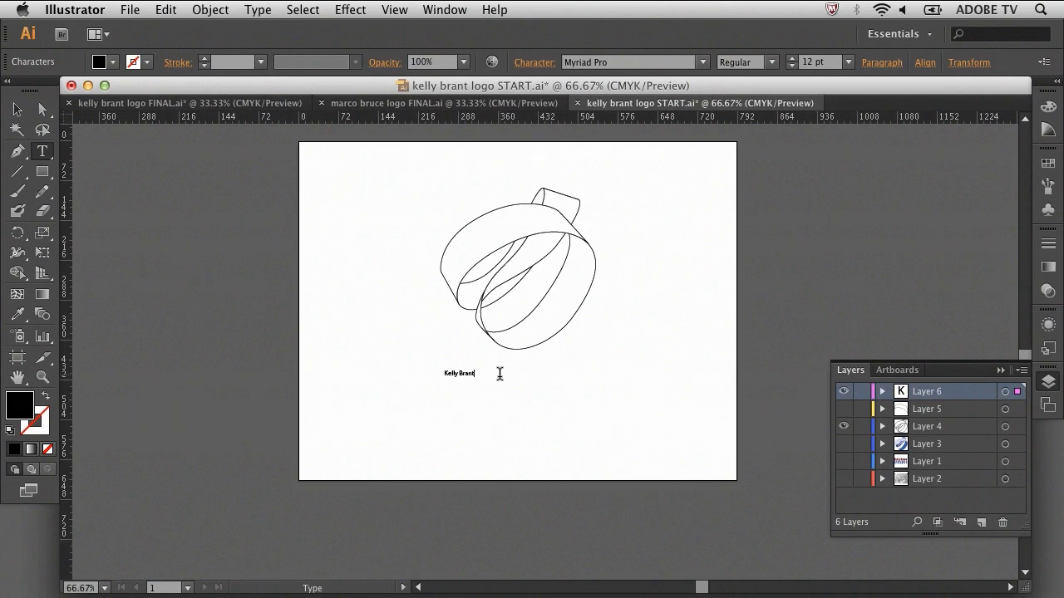
key("Return")
type("BIOLOGY ")
type("STUDENT")
left_click_drag(467, 388, 434, 374)
Set the selected caption to 48 pt Palatino Linotype
left_click(850, 66)
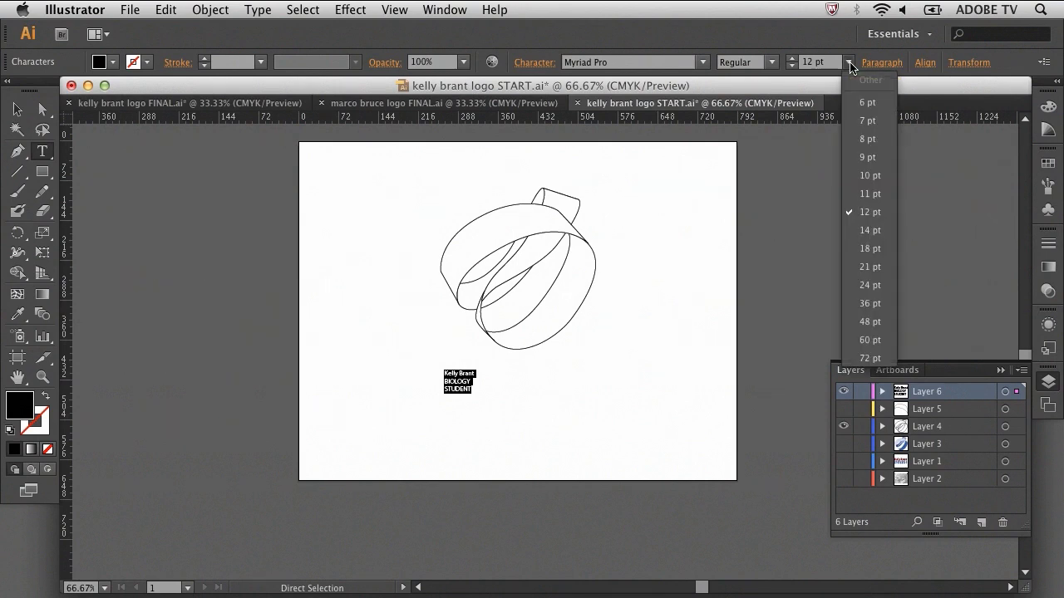
left_click(877, 322)
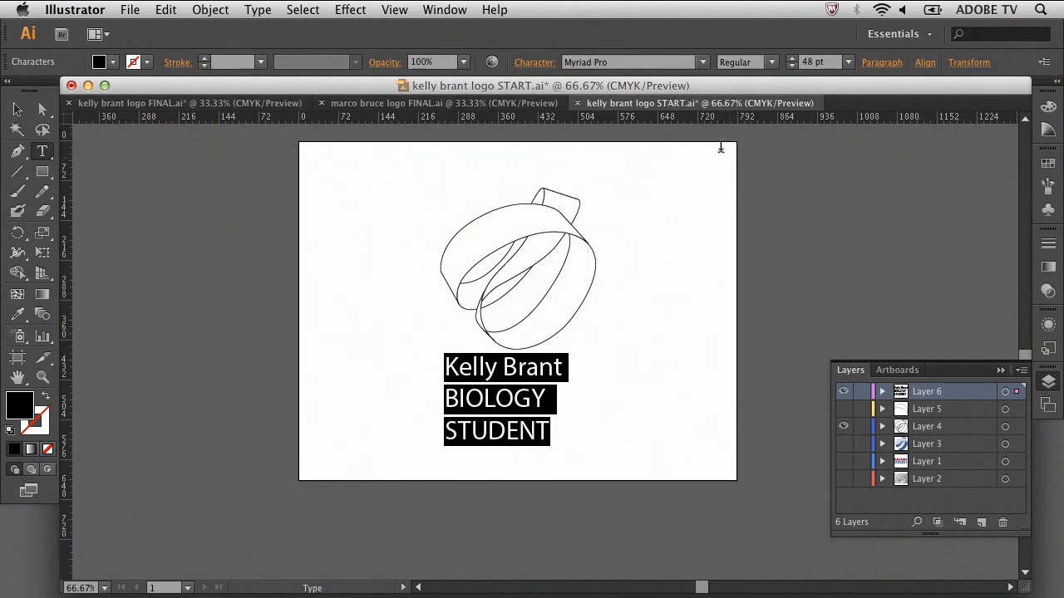
left_click(702, 62)
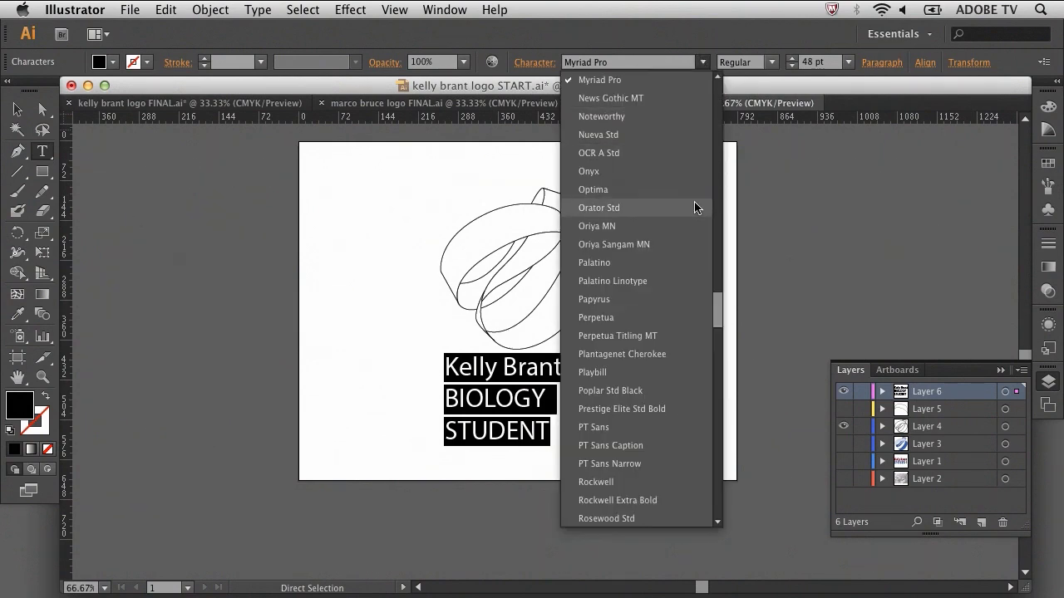
left_click(677, 282)
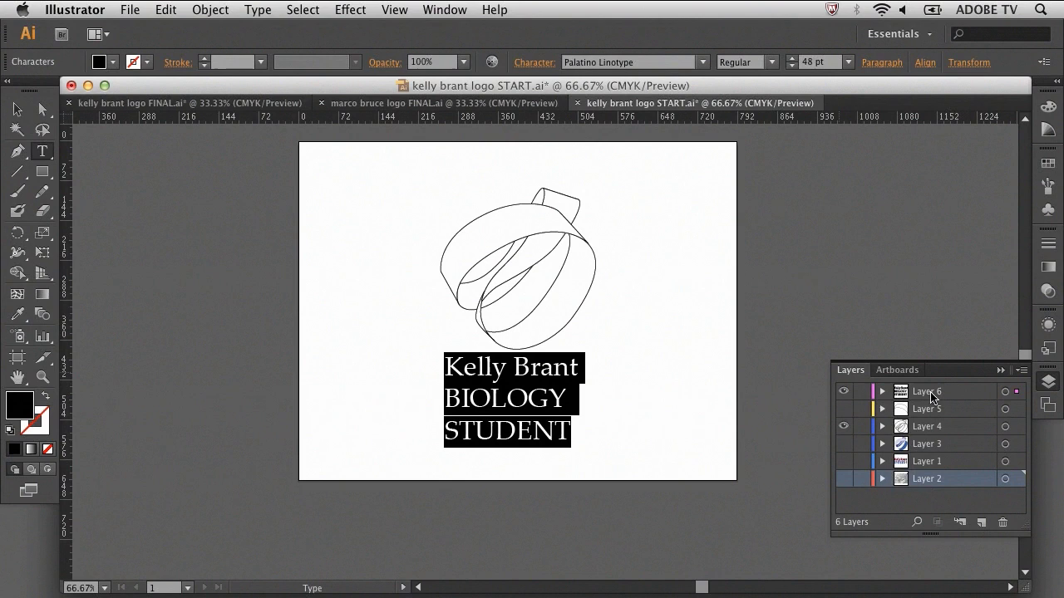
Target Layer 6 and select only the client's name line of the caption
left_click(930, 395)
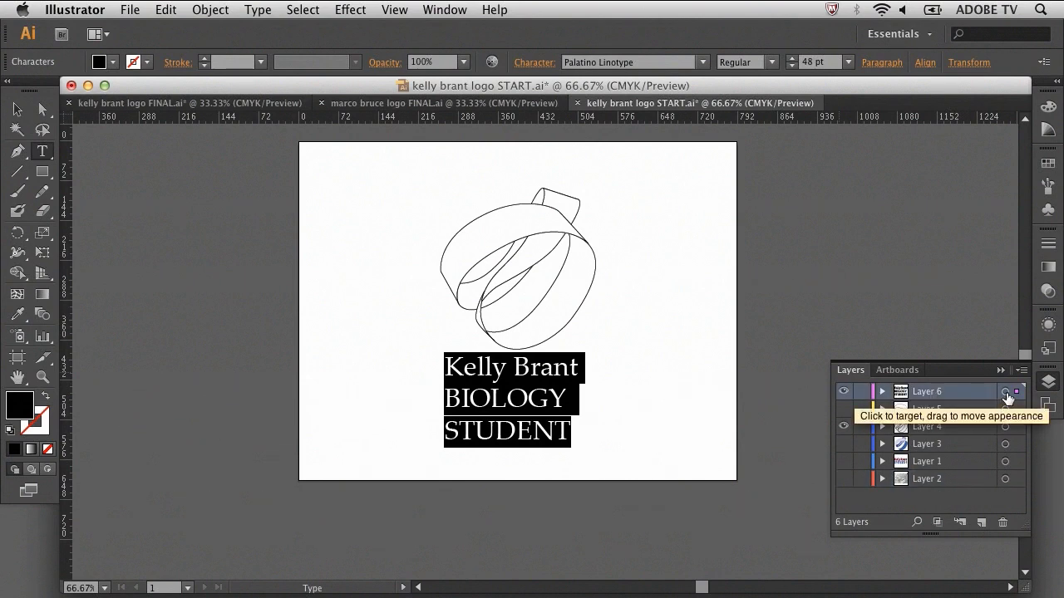
left_click_drag(579, 366, 446, 366)
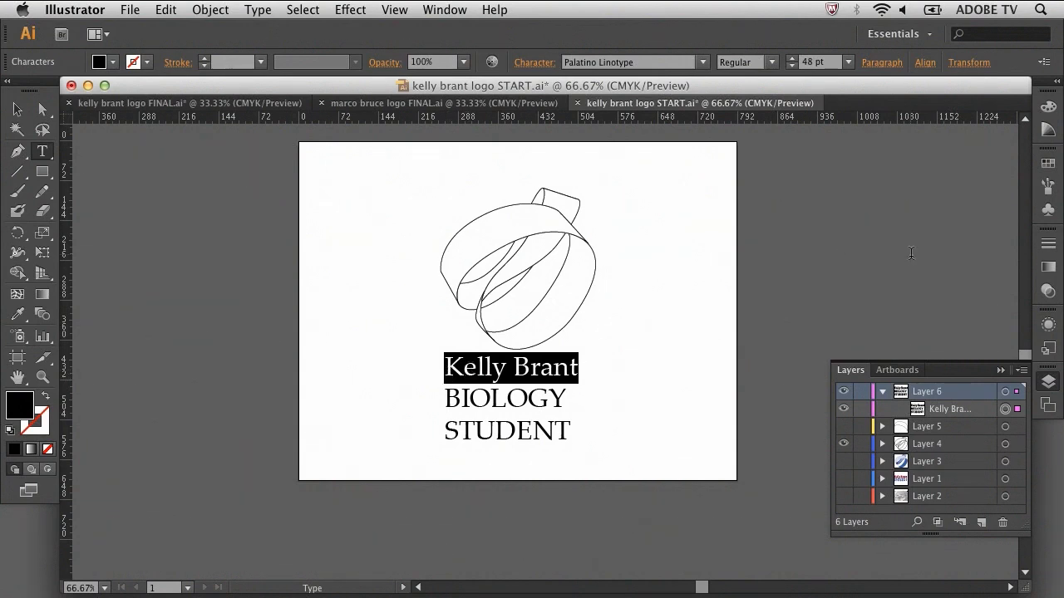
Colour the name line dark crimson from the Color panel spectrum
left_click(1049, 108)
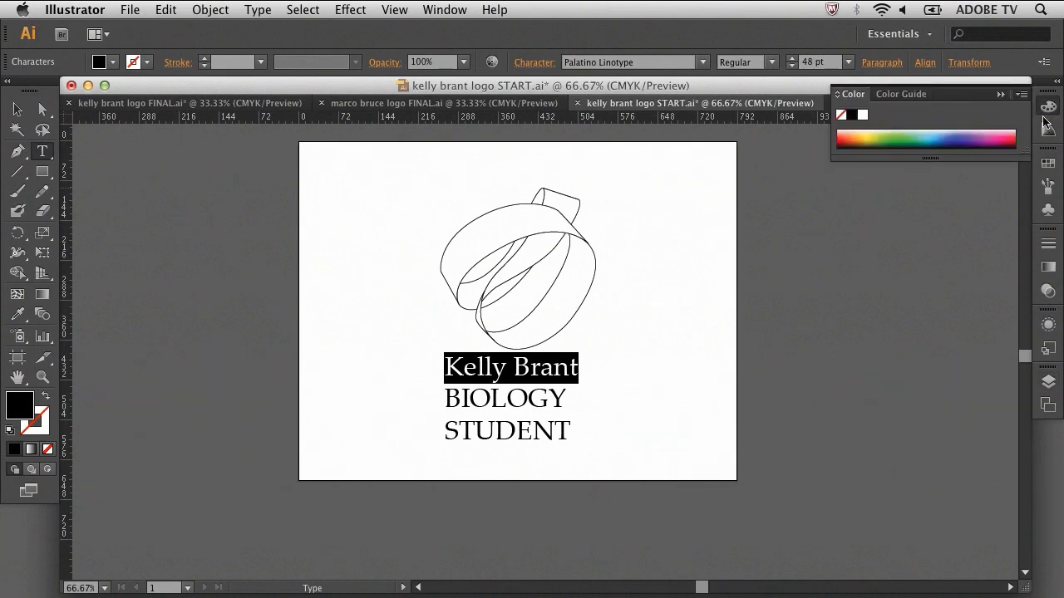
left_click(1014, 136)
left_click_drag(1018, 132, 1009, 137)
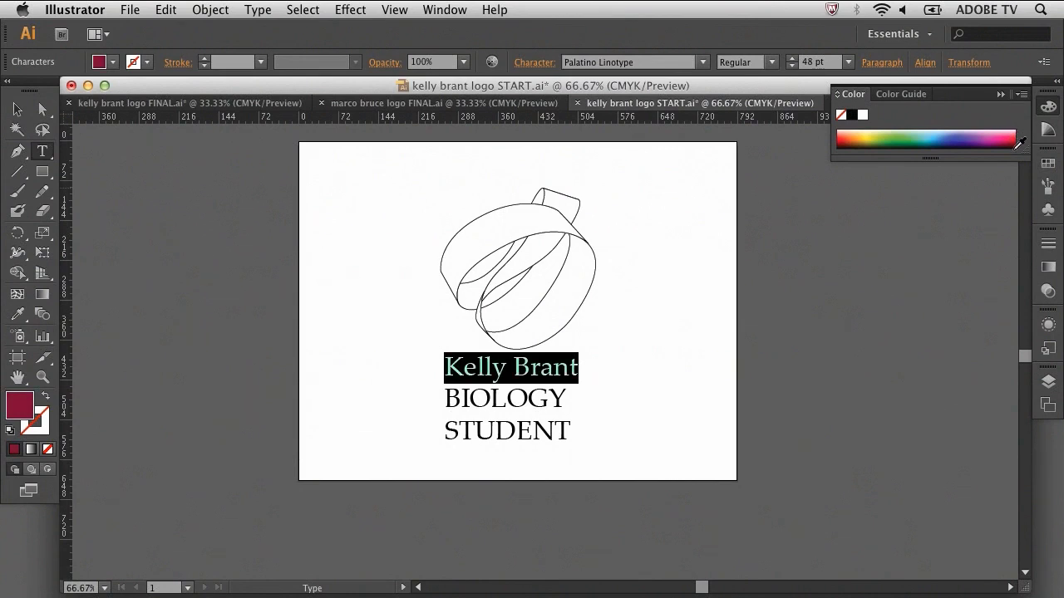
Colour the BIOLOGY STUDENT lines blue, then return to Layers and deselect the text
left_click_drag(447, 399, 575, 429)
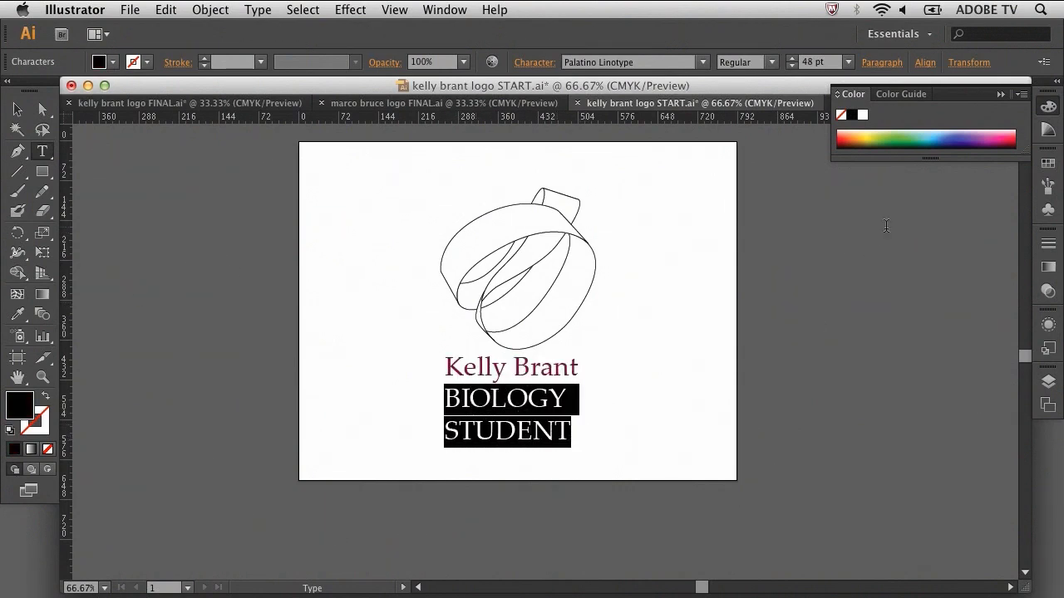
left_click_drag(957, 140, 944, 137)
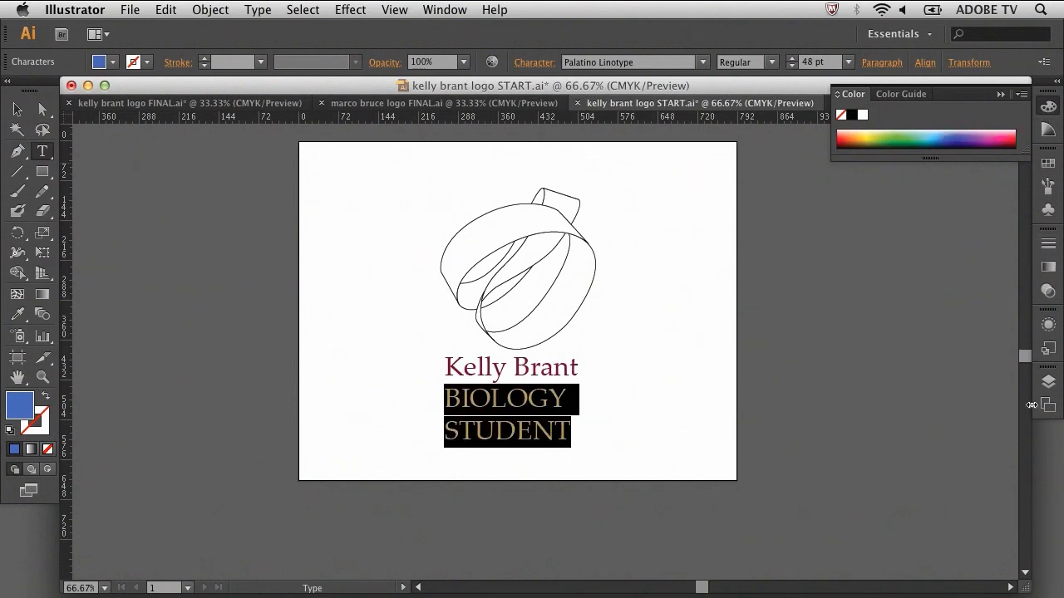
left_click(1051, 382)
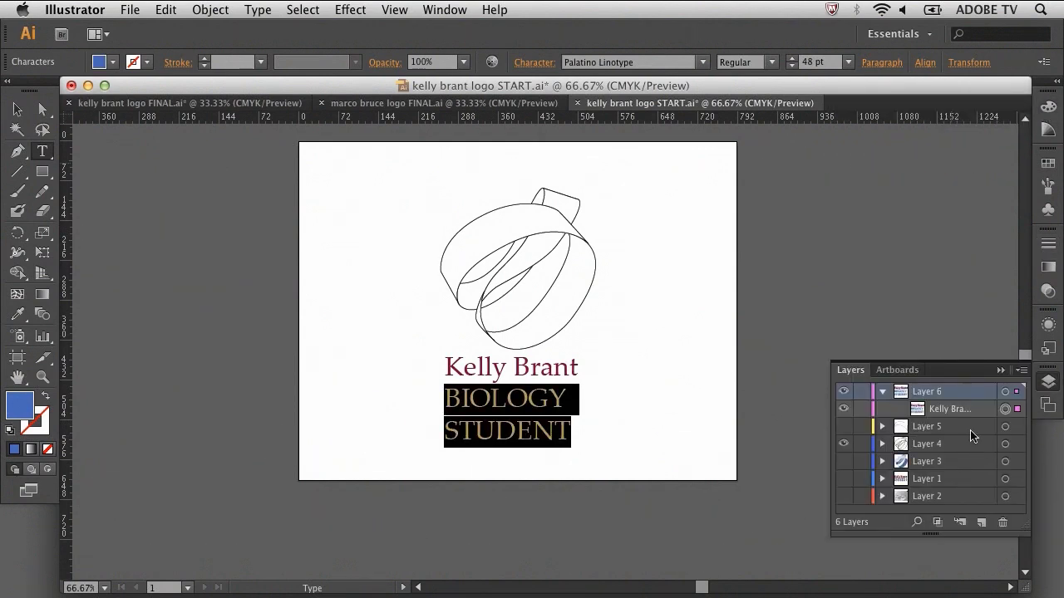
left_click(945, 426)
left_click(1005, 409)
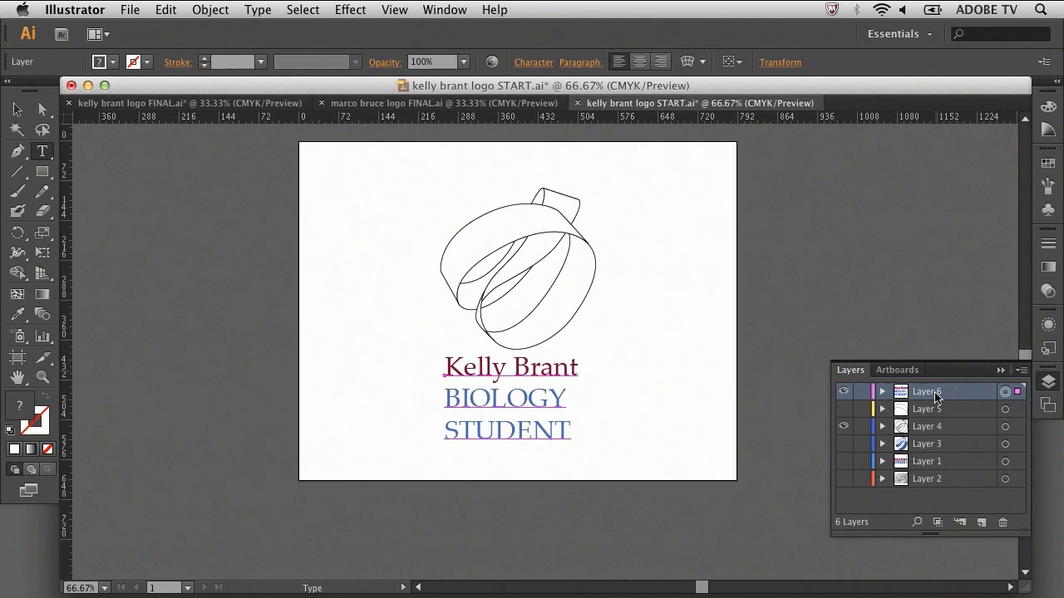
Expand Layer 4's ribbon group and target the upper-left band path
left_click(939, 430)
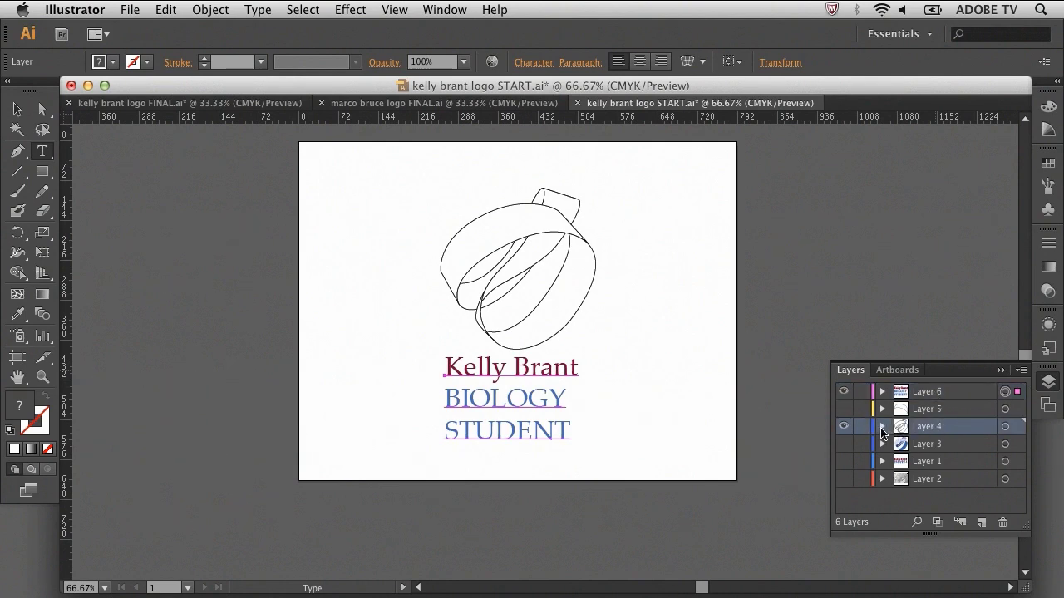
left_click(882, 427)
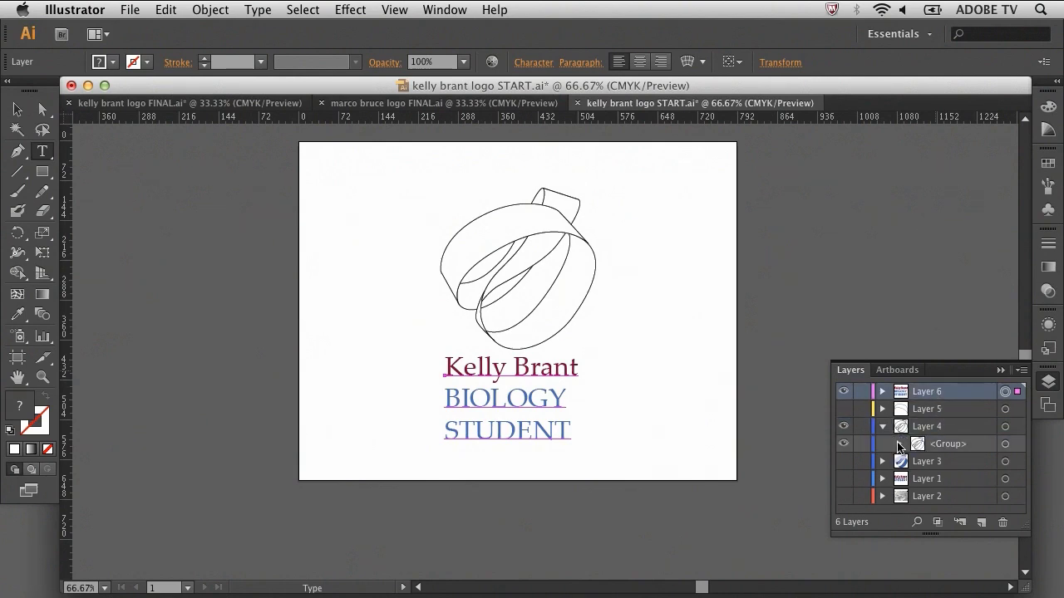
left_click(898, 445)
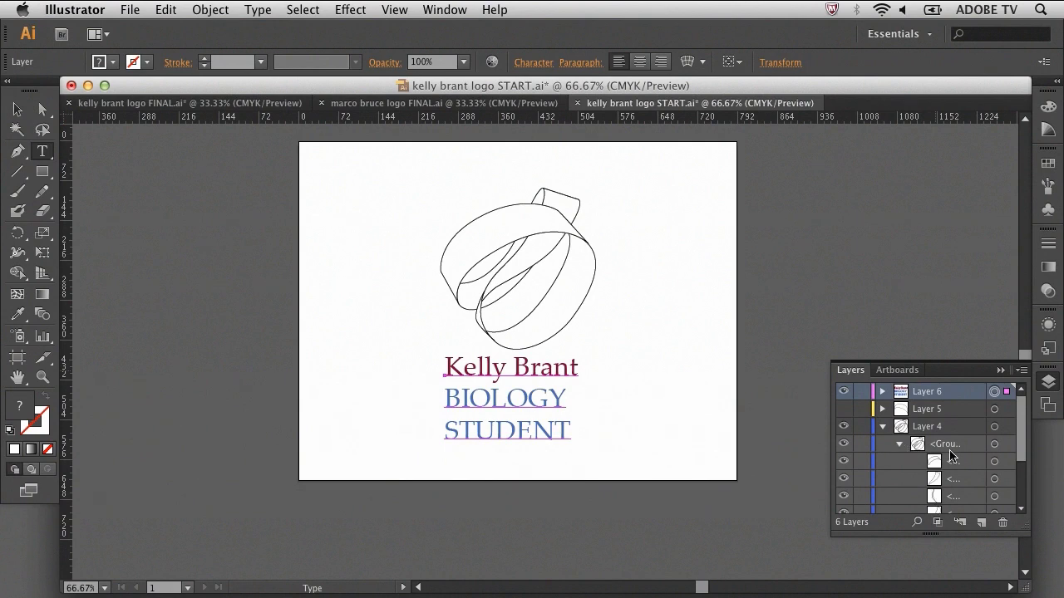
scroll(953, 457, "down", 2)
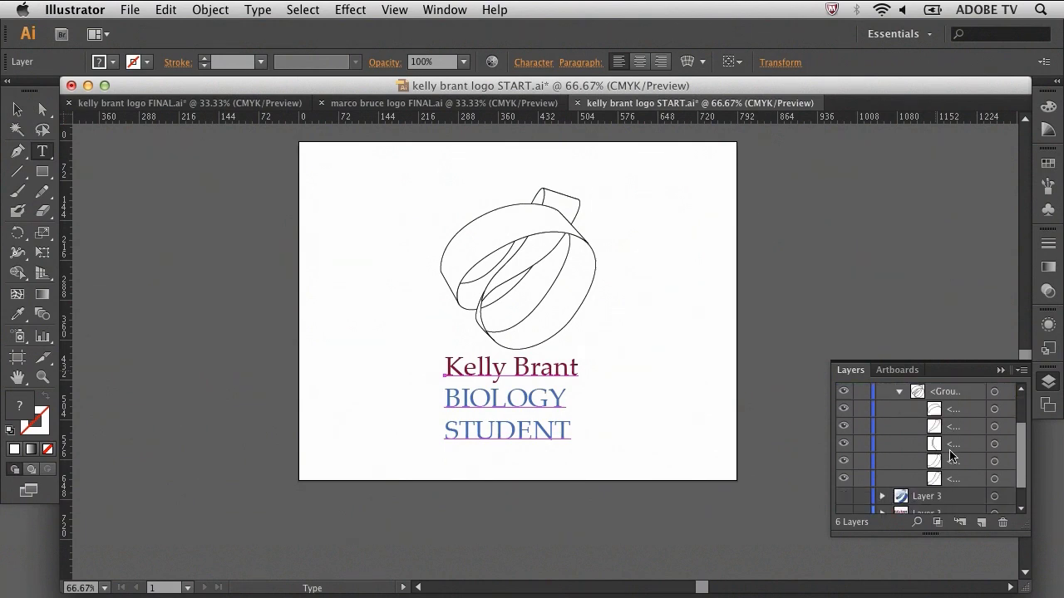
left_click(994, 409)
left_click(994, 444)
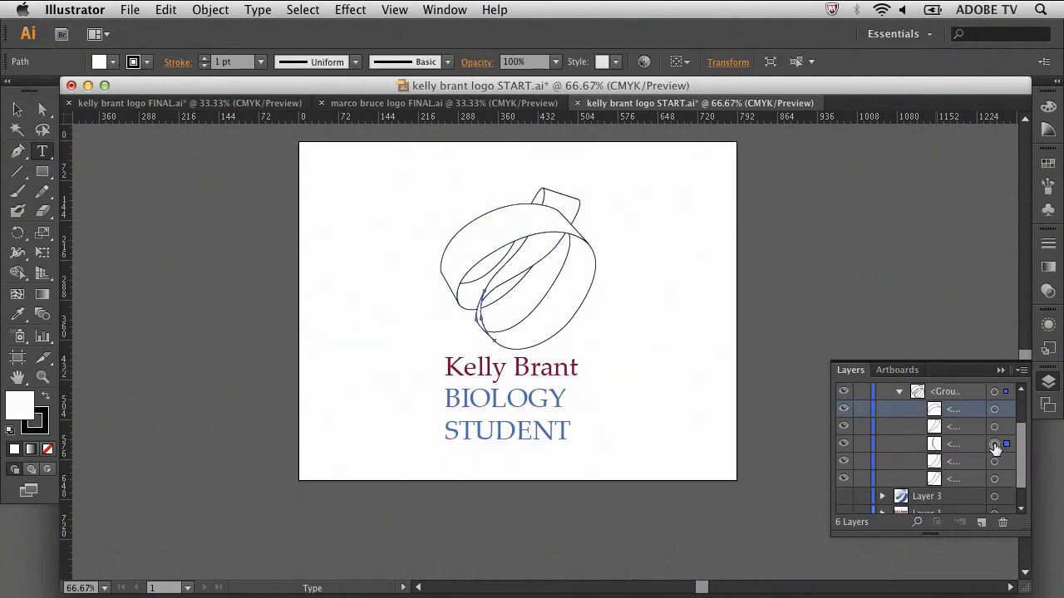
left_click(994, 392)
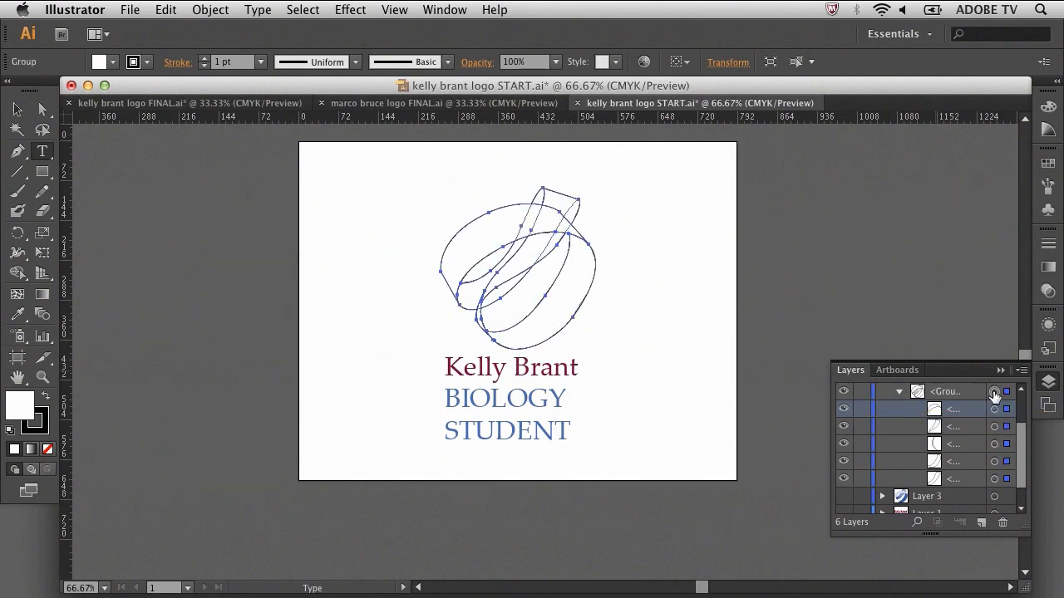
left_click(994, 409)
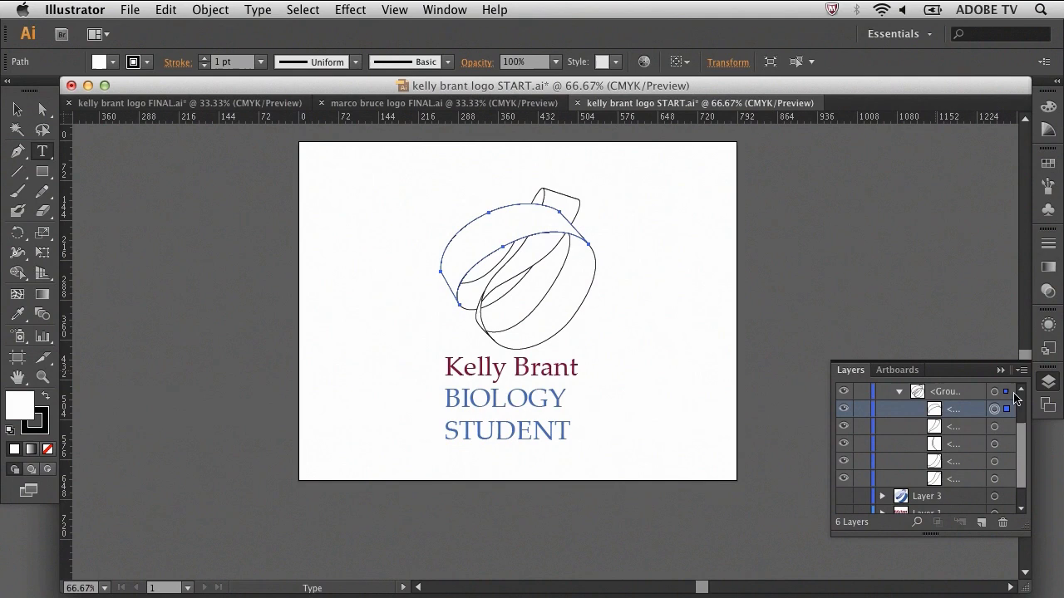
Fill the upper-left ribbon band with medium blue from the CMYK spectrum
left_click(1048, 107)
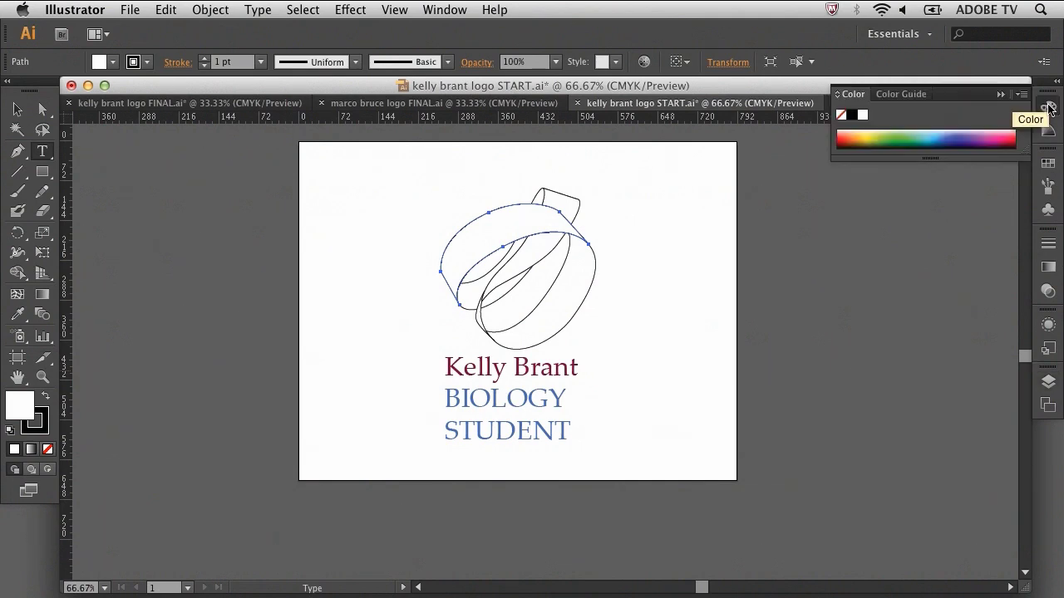
left_click(954, 135)
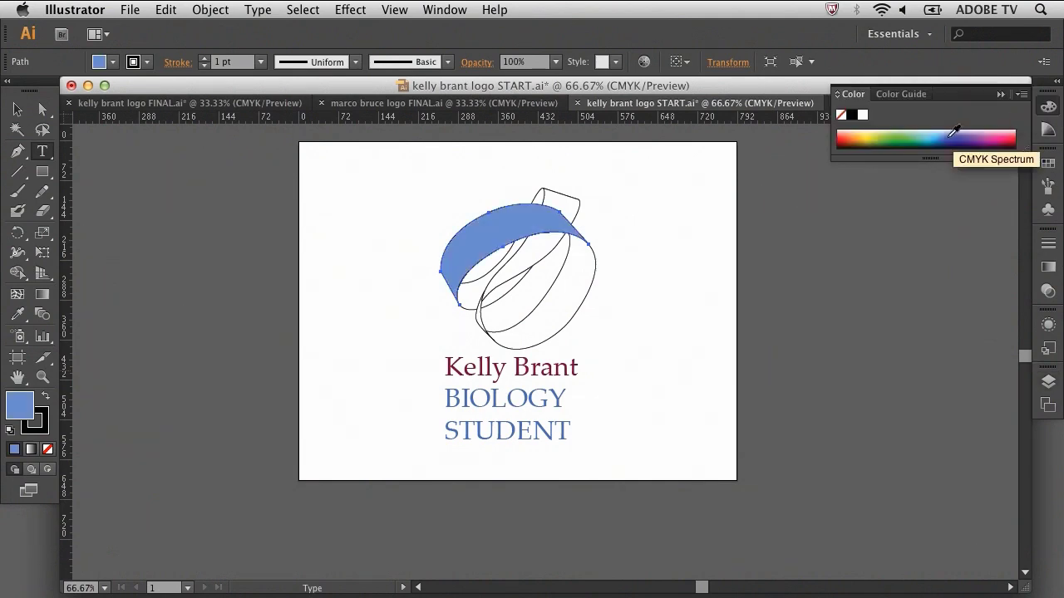
left_click(1048, 382)
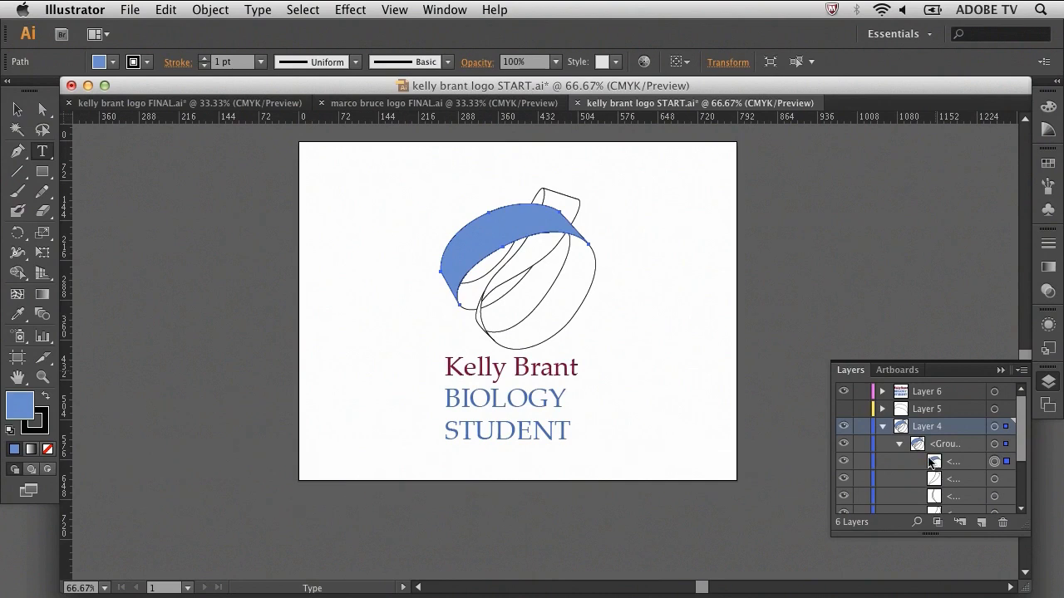
Colour the right ribbon band blue from the Color Guide, then change it to a lighter blue tint
left_click(458, 9)
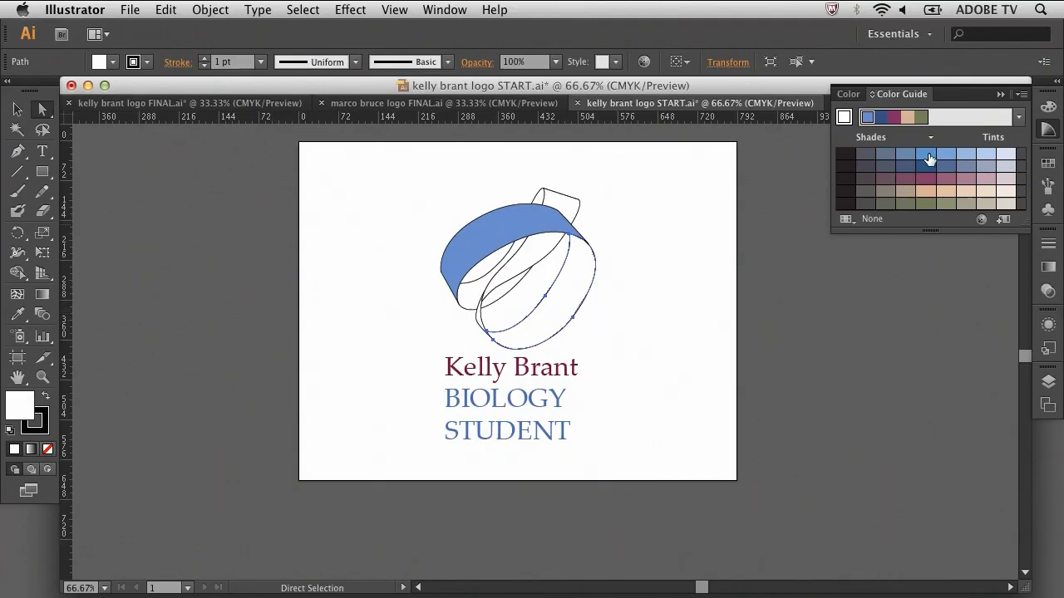
left_click(926, 156)
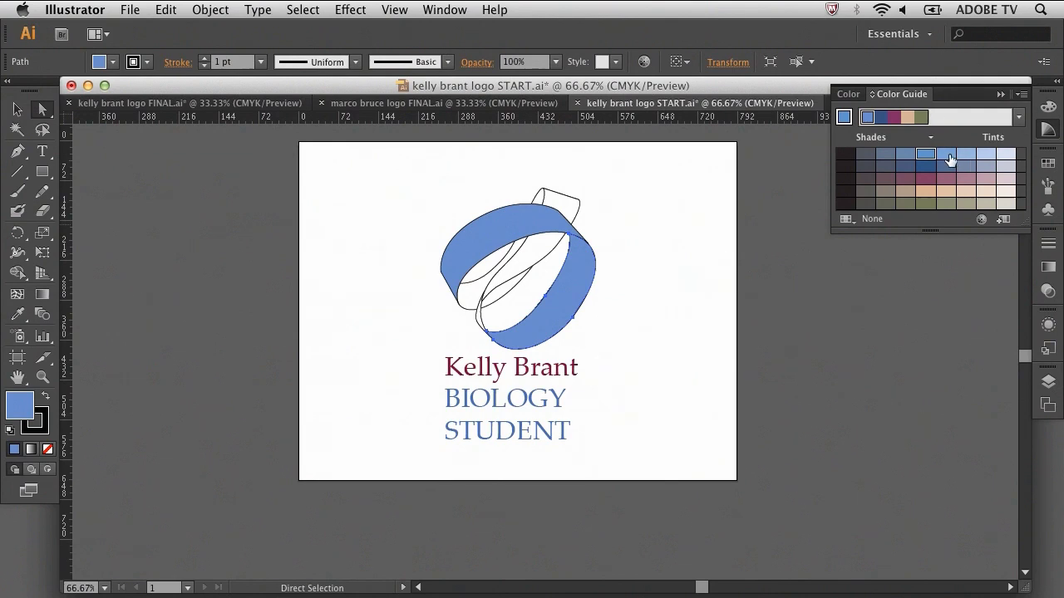
left_click(947, 157)
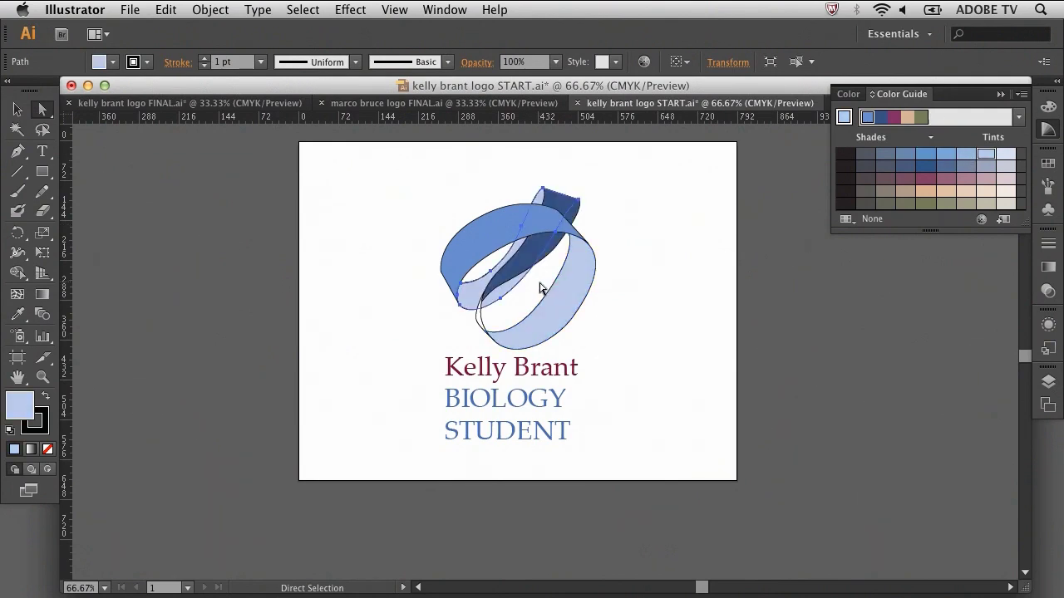
left_click(1046, 384)
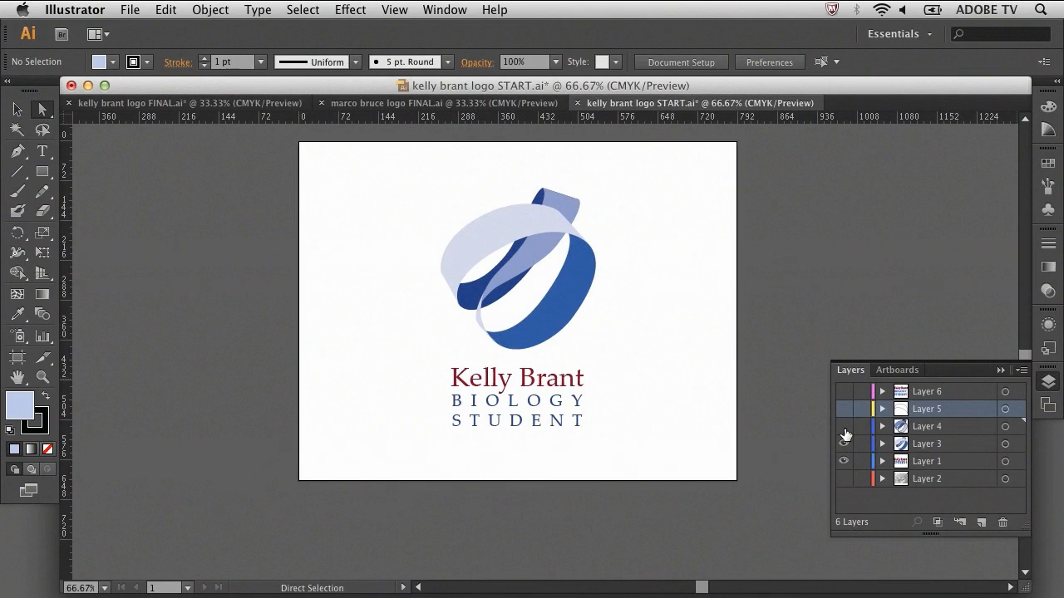
left_click(177, 107)
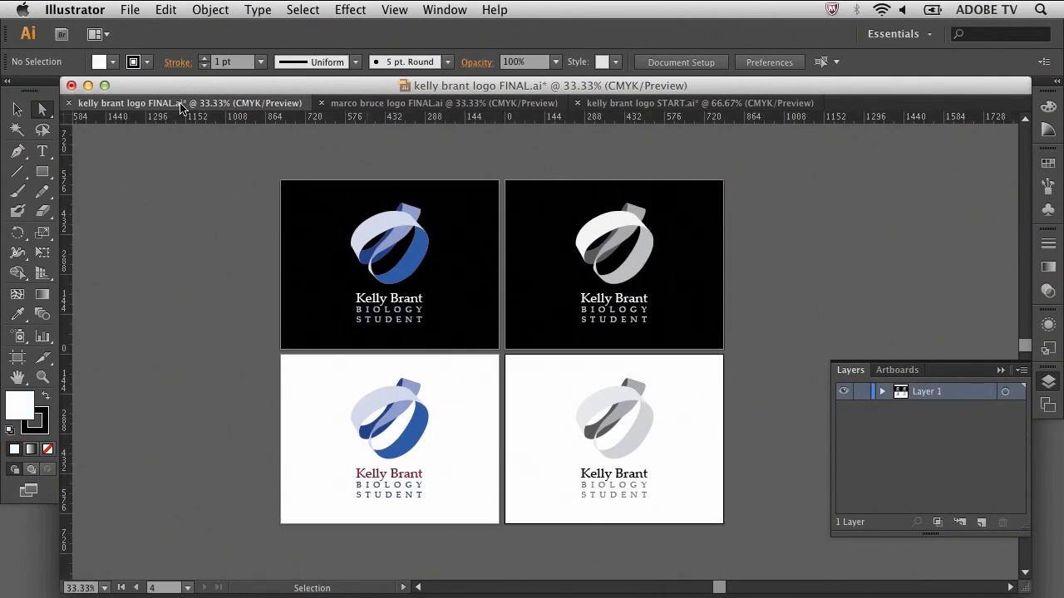